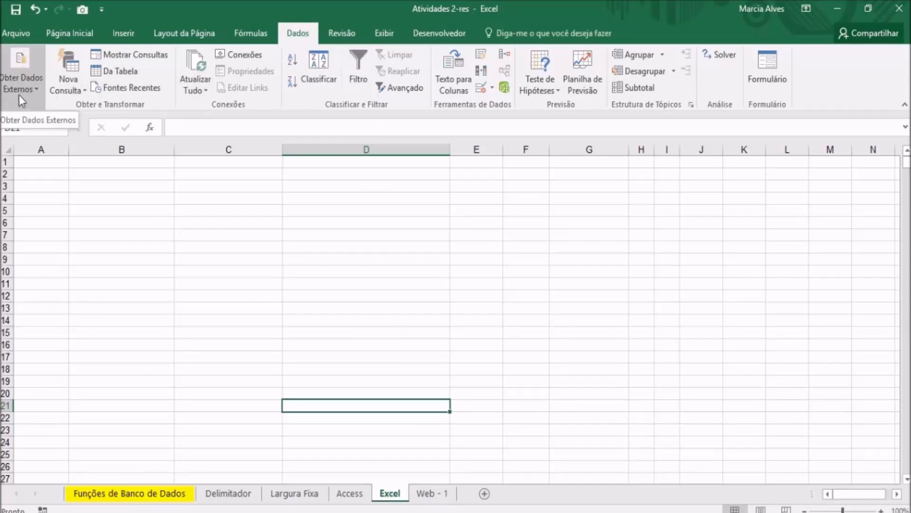
- Start an external data import from the XML data import source and show all file types in the file selection
{"action": "left_click", "coordinate": [19, 73]}
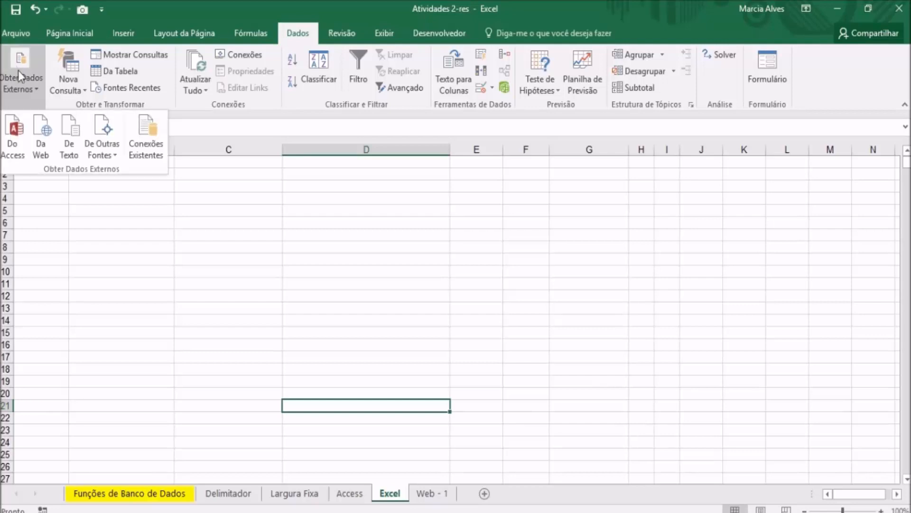
{"action": "left_click", "coordinate": [119, 142]}
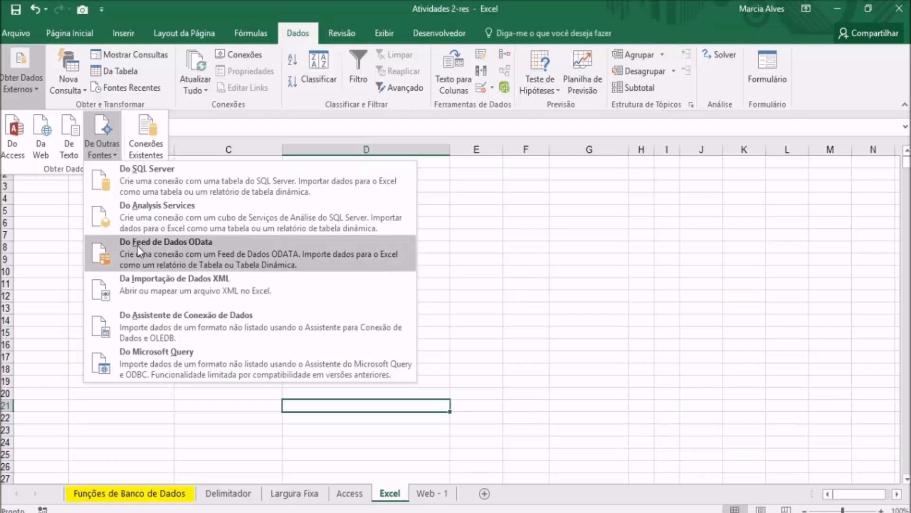
{"action": "left_click", "coordinate": [182, 282]}
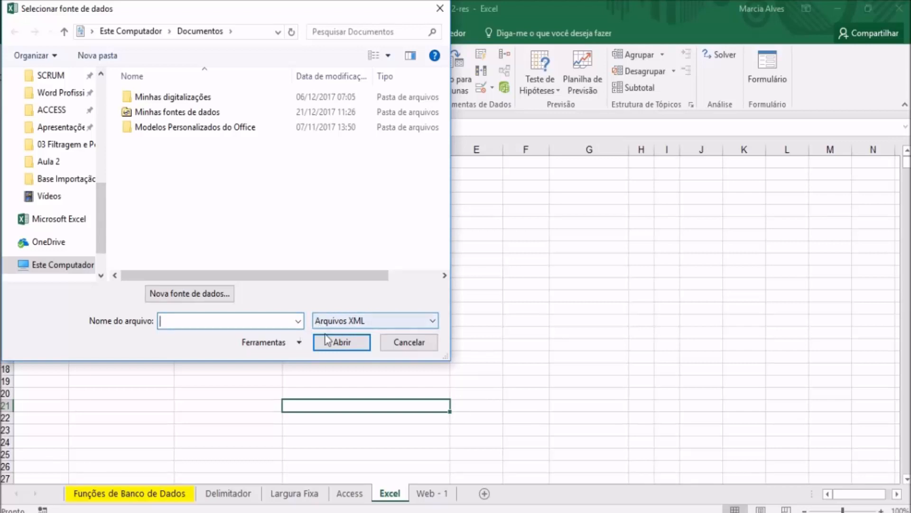
{"action": "left_click", "coordinate": [434, 321]}
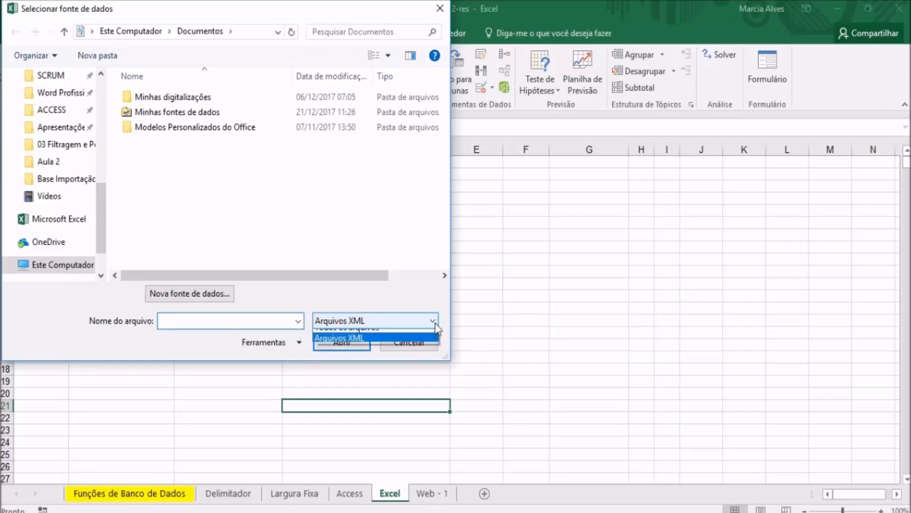
{"action": "left_click", "coordinate": [375, 335]}
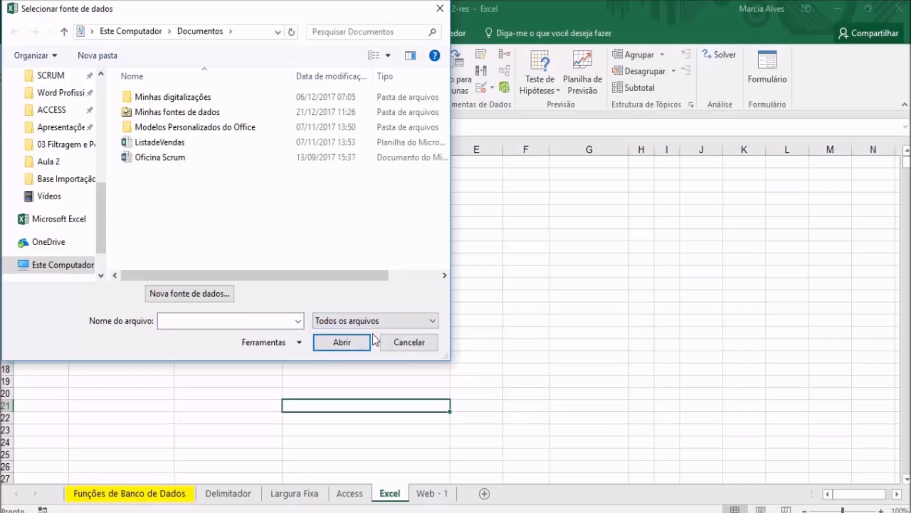
- Open the DadosUnidadeA workbook from Alfamidia > Excel > 03 Filtragem e Pesquisa Excel > Base Importação as the data source
{"action": "left_click_drag", "start_coordinate": [103, 225], "coordinate": [103, 125]}
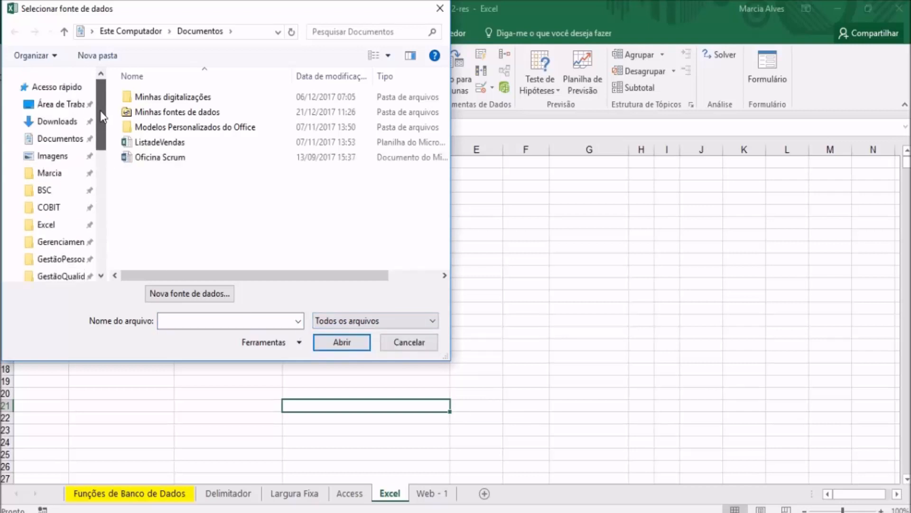
{"action": "left_click", "coordinate": [47, 174]}
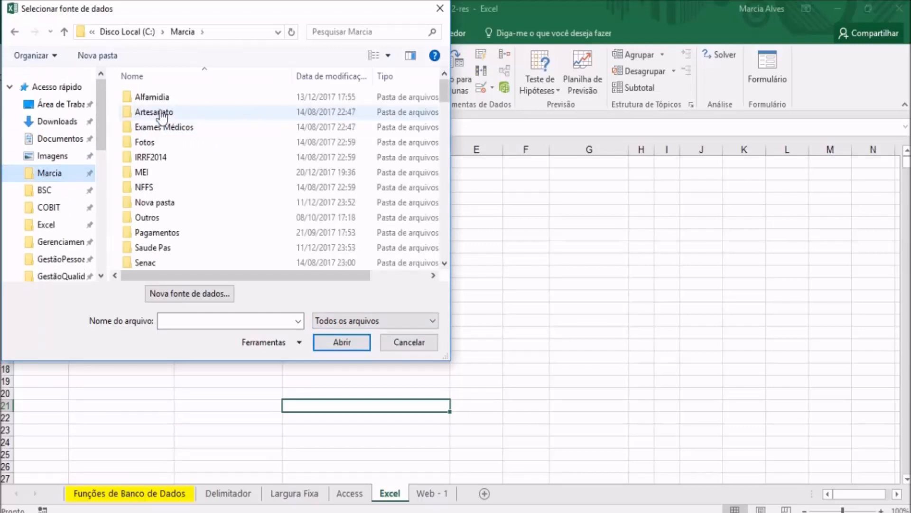
{"action": "double_click", "coordinate": [157, 96]}
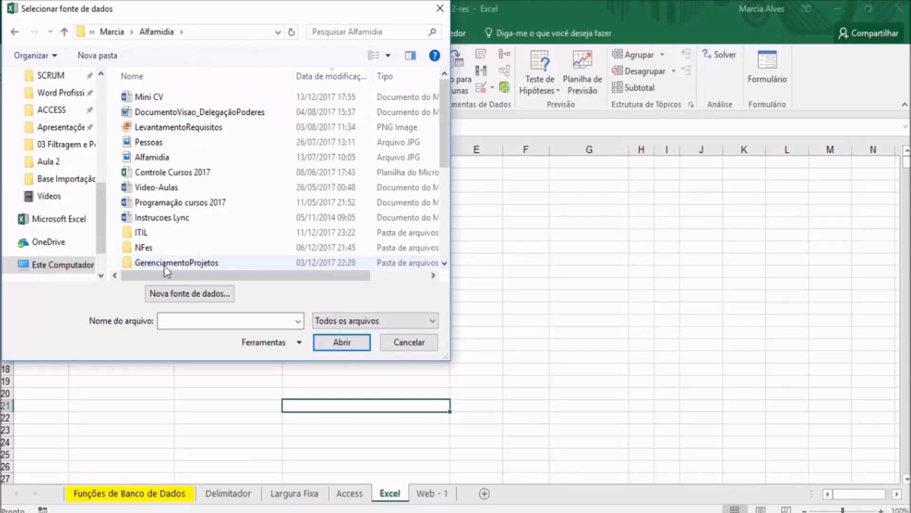
{"action": "scroll", "coordinate": [156, 233], "scroll_direction": "down", "scroll_amount": 3}
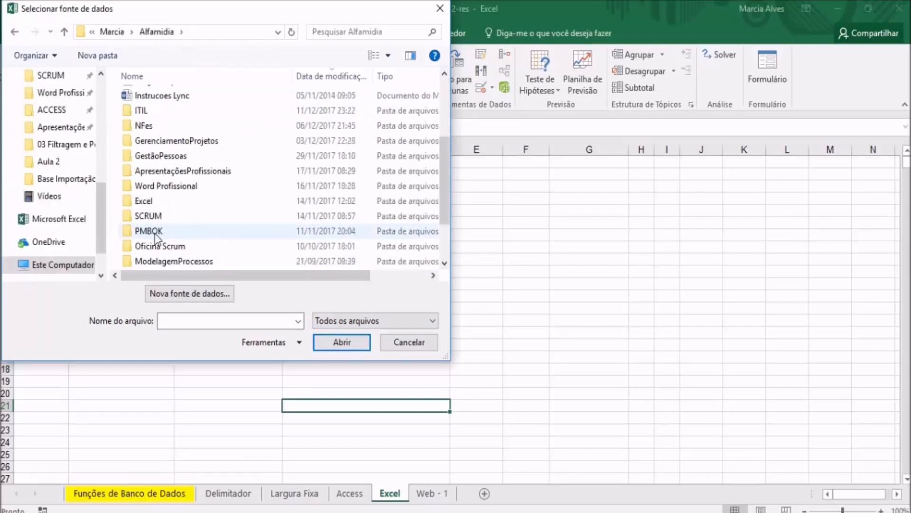
{"action": "double_click", "coordinate": [142, 202]}
{"action": "double_click", "coordinate": [170, 128]}
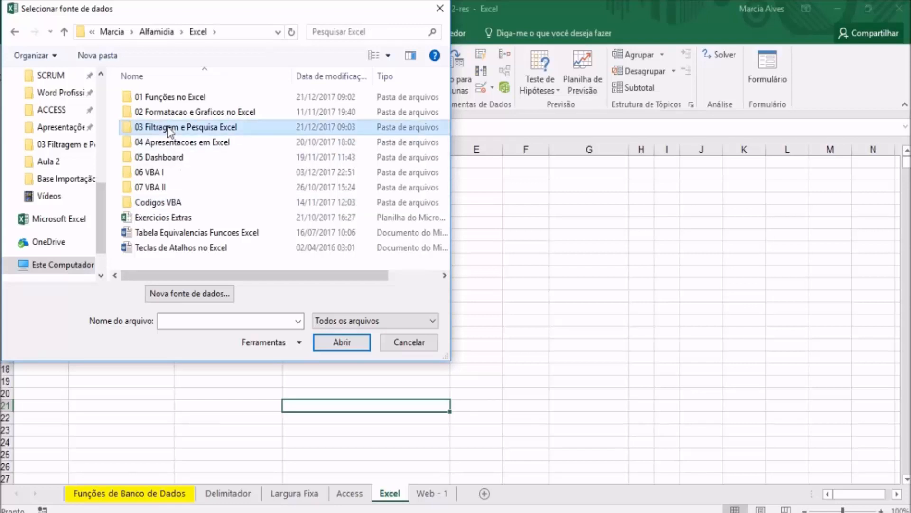
{"action": "double_click", "coordinate": [184, 97]}
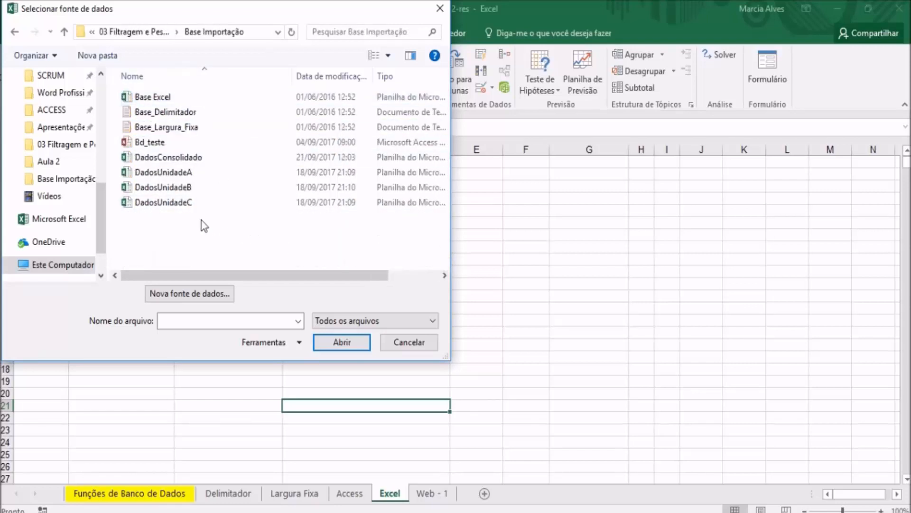
{"action": "left_click", "coordinate": [172, 173]}
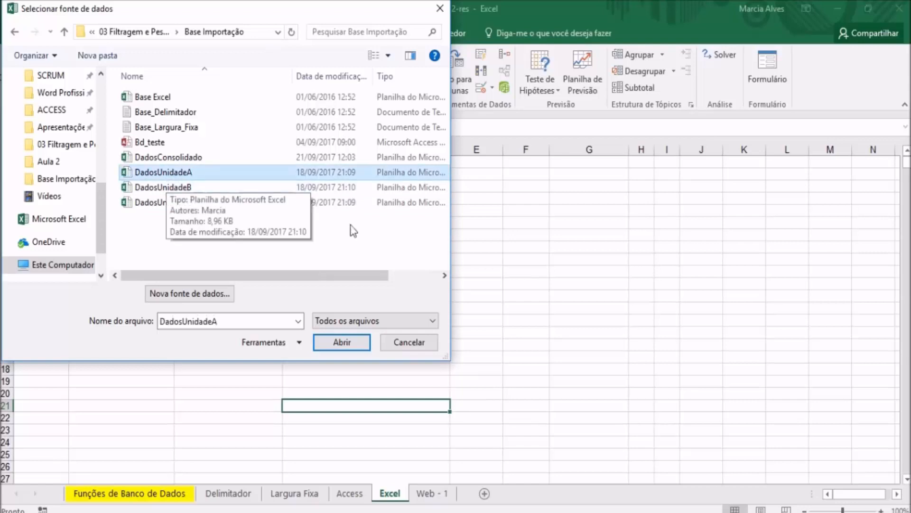
{"action": "left_click", "coordinate": [348, 343]}
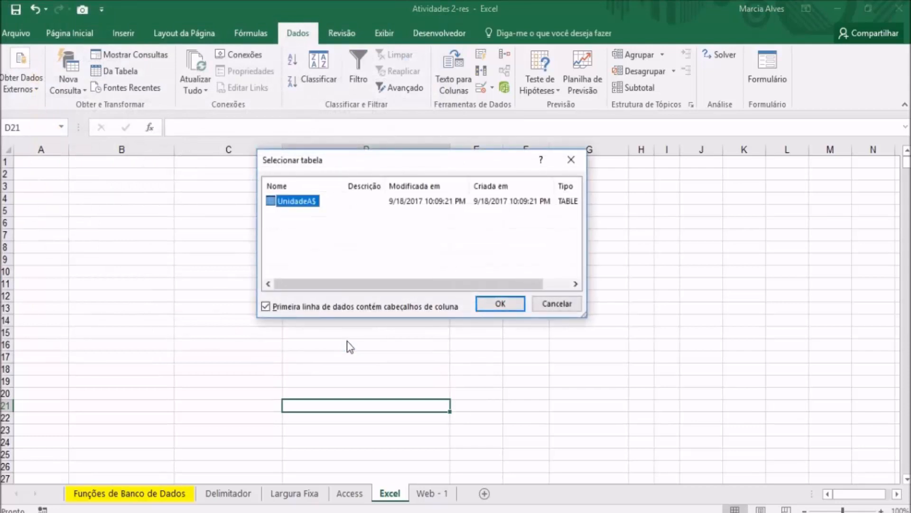
- Import the UnidadeA$ table with first-row headers as a table in the existing worksheet, starting at cell A1 of the Excel sheet
{"action": "left_click_drag", "start_coordinate": [410, 171], "coordinate": [357, 179]}
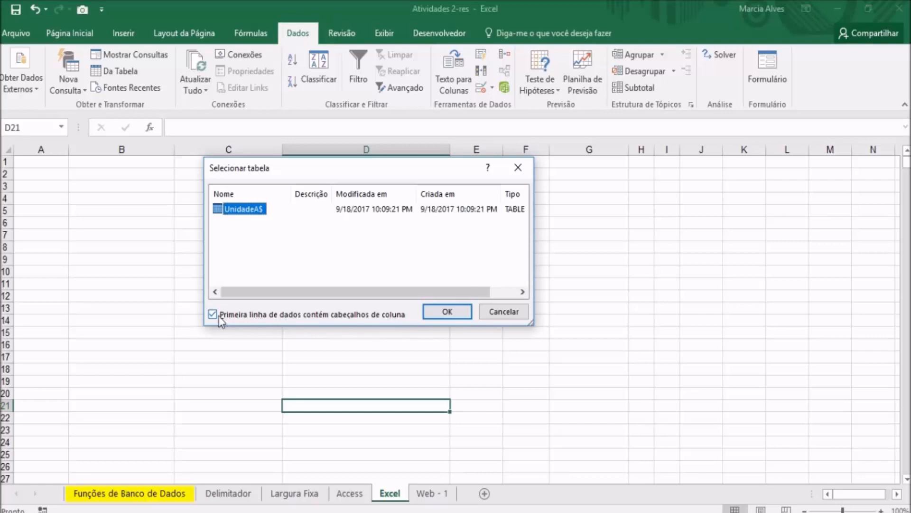
{"action": "left_click", "coordinate": [440, 312]}
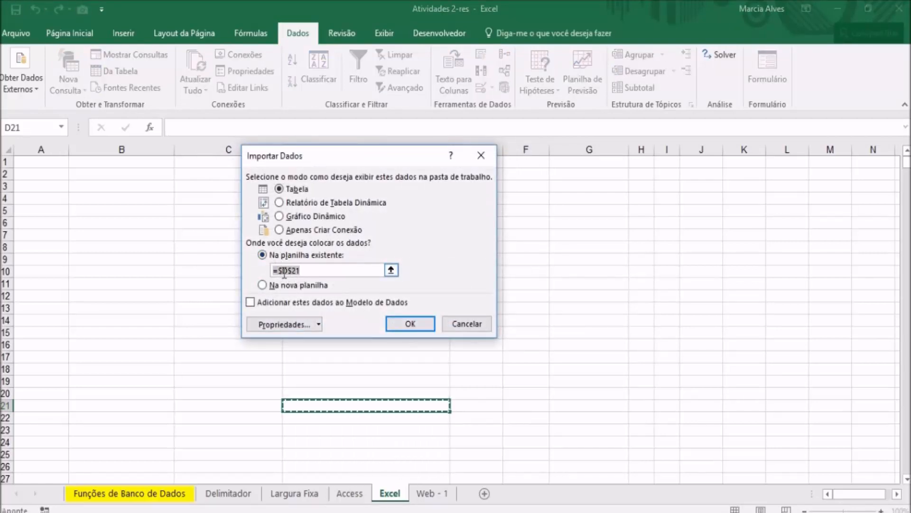
{"action": "left_click", "coordinate": [391, 270]}
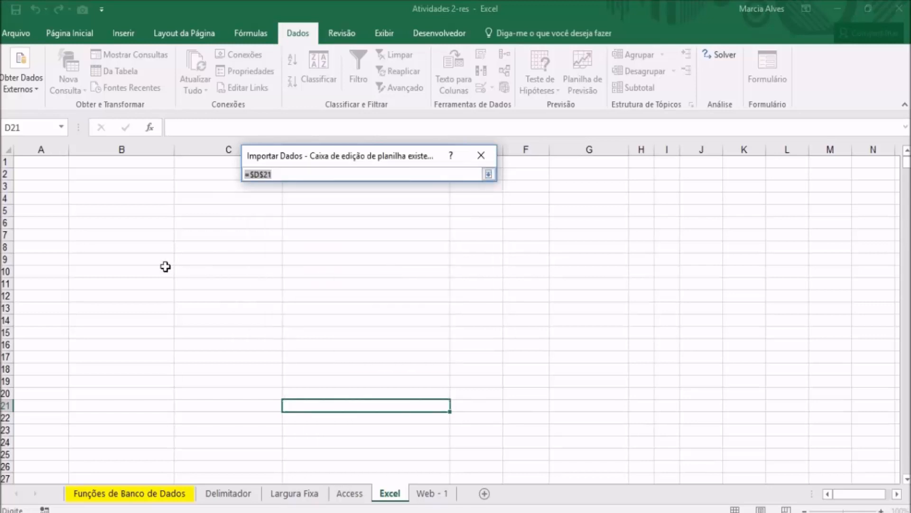
{"action": "left_click", "coordinate": [43, 163]}
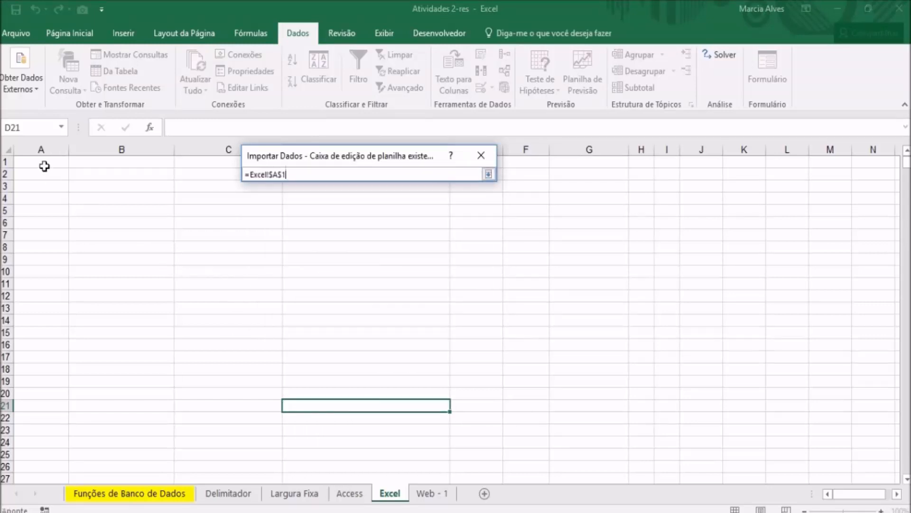
{"action": "left_click", "coordinate": [489, 175]}
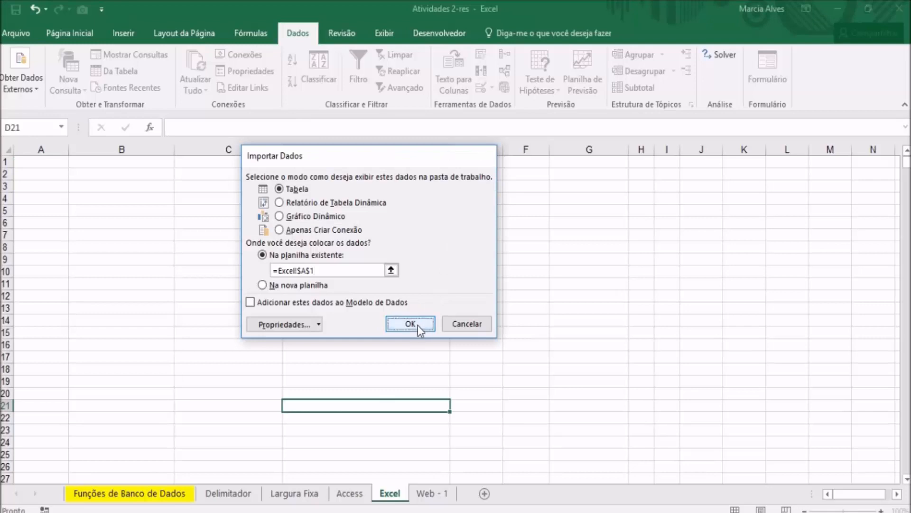
{"action": "left_click", "coordinate": [410, 324]}
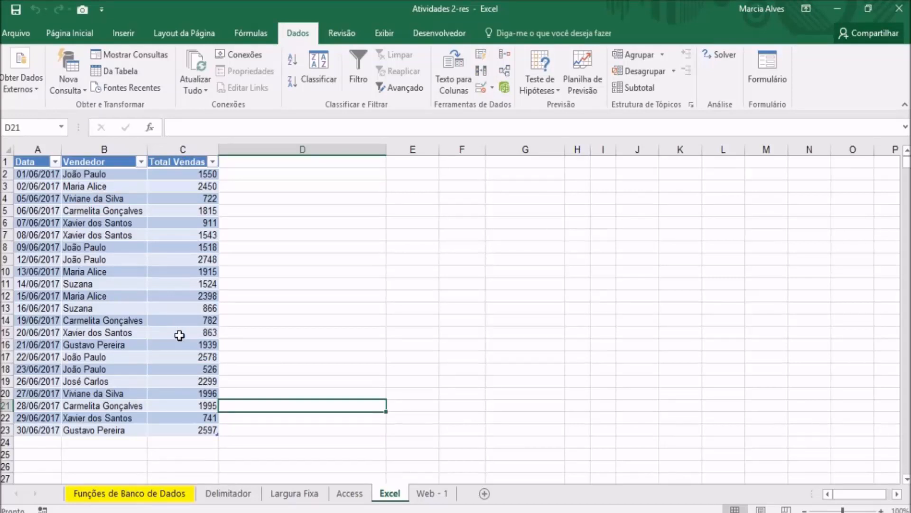
- Convert the imported sales table into a normal range, permanently removing its query definition
{"action": "left_click", "coordinate": [179, 336]}
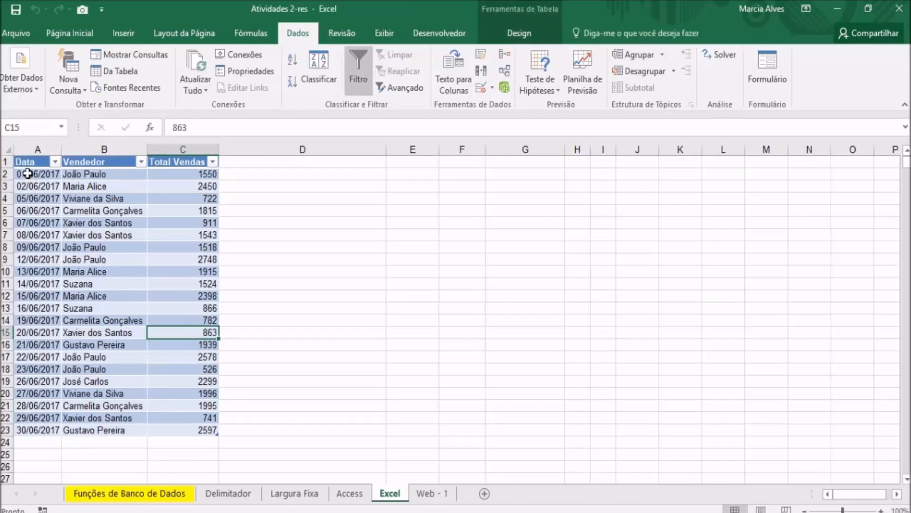
{"action": "left_click_drag", "start_coordinate": [28, 177], "coordinate": [193, 433]}
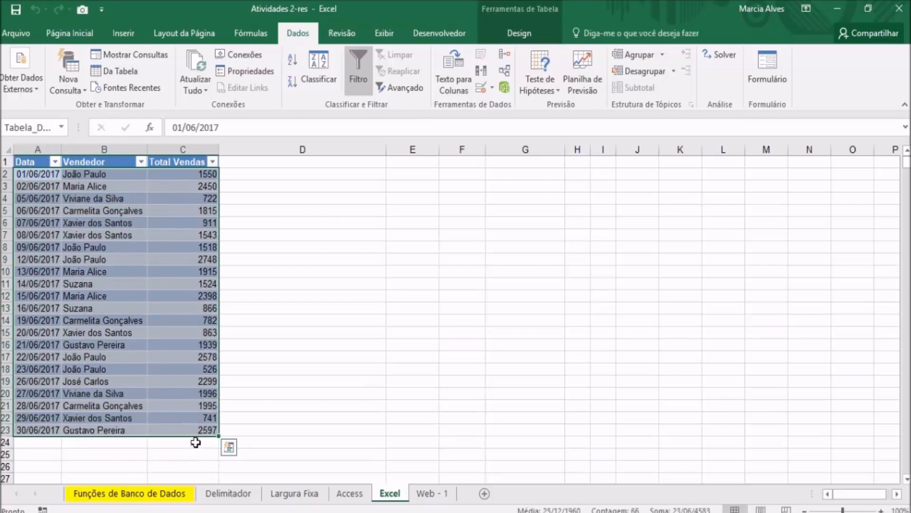
{"action": "left_click", "coordinate": [149, 404]}
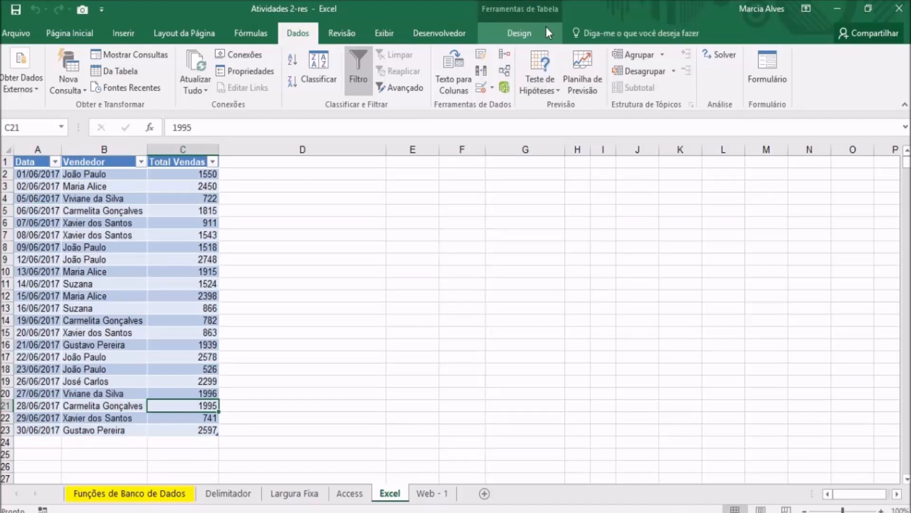
{"action": "left_click", "coordinate": [149, 293]}
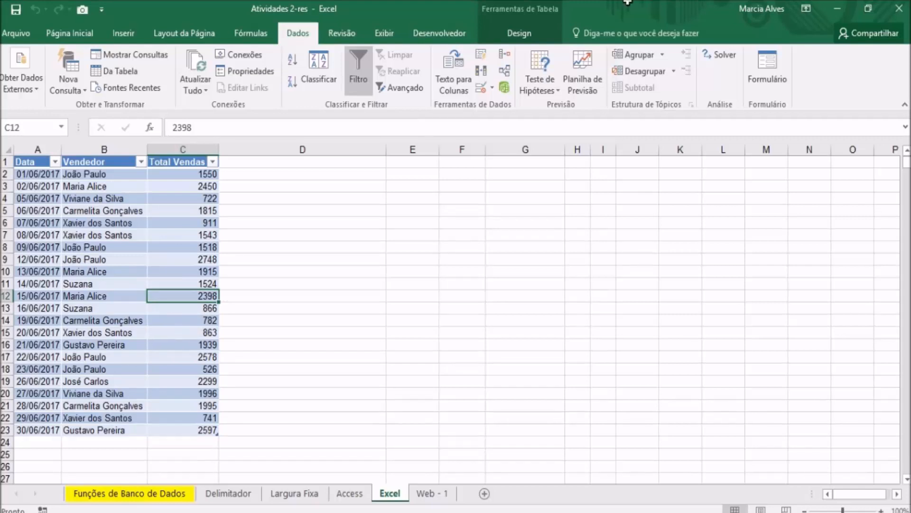
{"action": "left_click", "coordinate": [515, 37]}
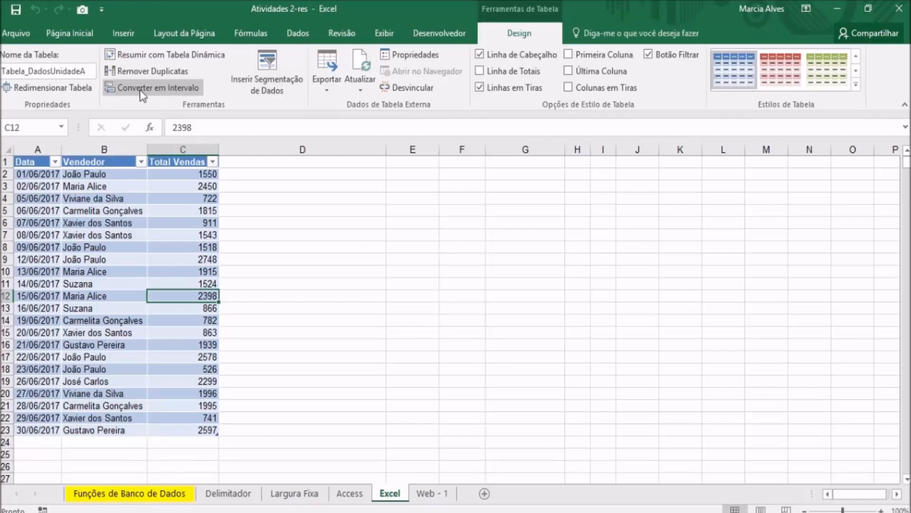
{"action": "left_click", "coordinate": [169, 91]}
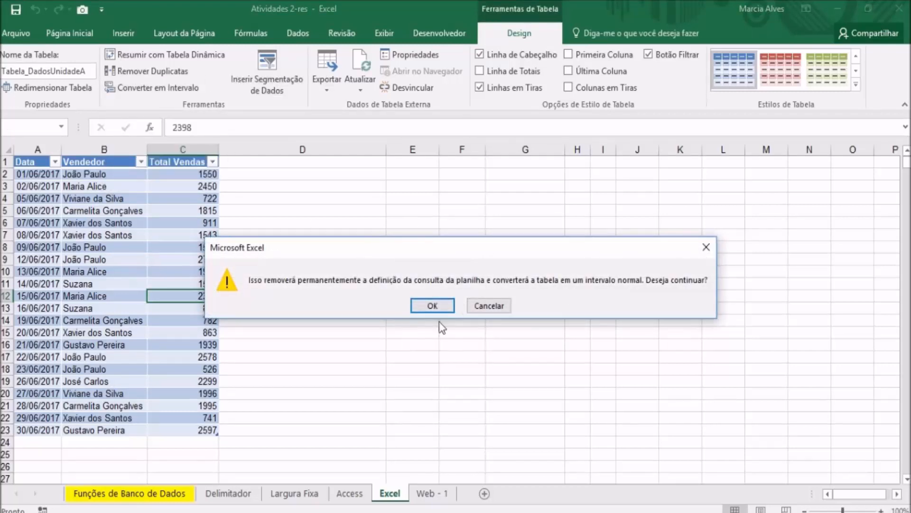
{"action": "left_click", "coordinate": [431, 306]}
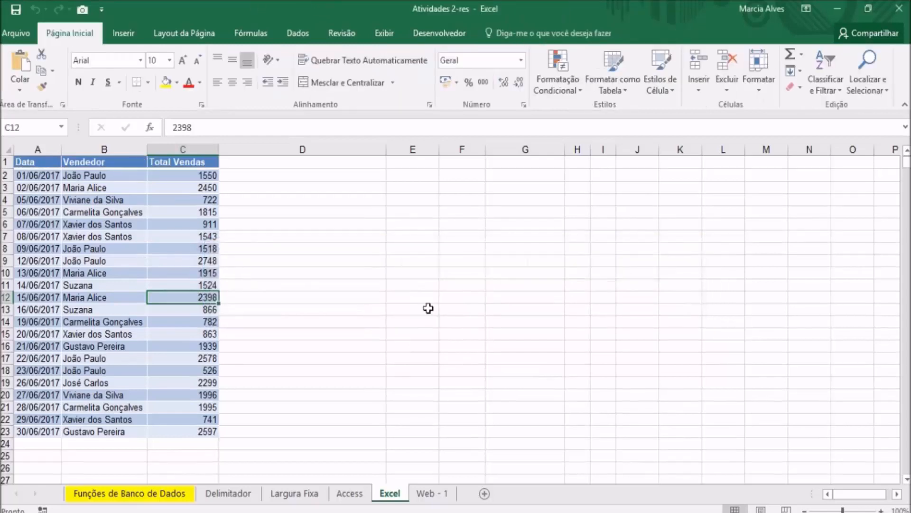
{"action": "left_click", "coordinate": [215, 405]}
{"action": "left_click", "coordinate": [118, 313]}
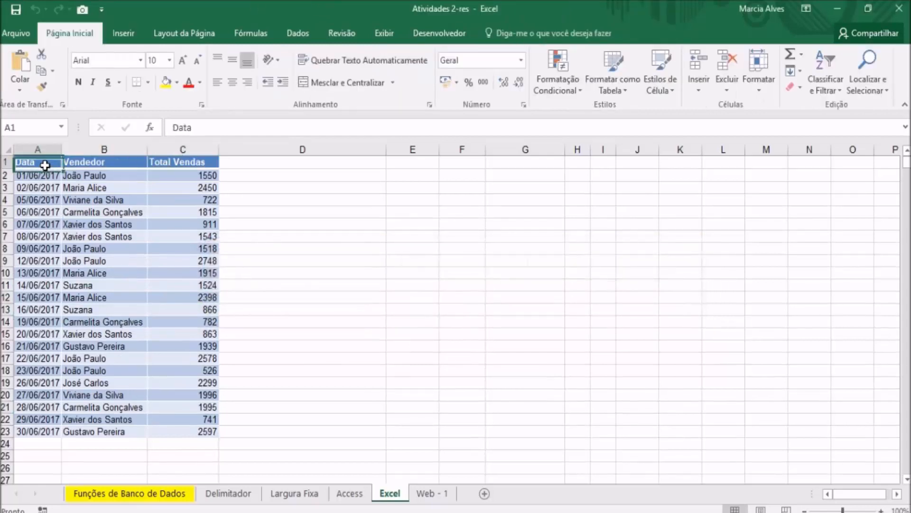
{"action": "left_click_drag", "start_coordinate": [45, 163], "coordinate": [166, 427]}
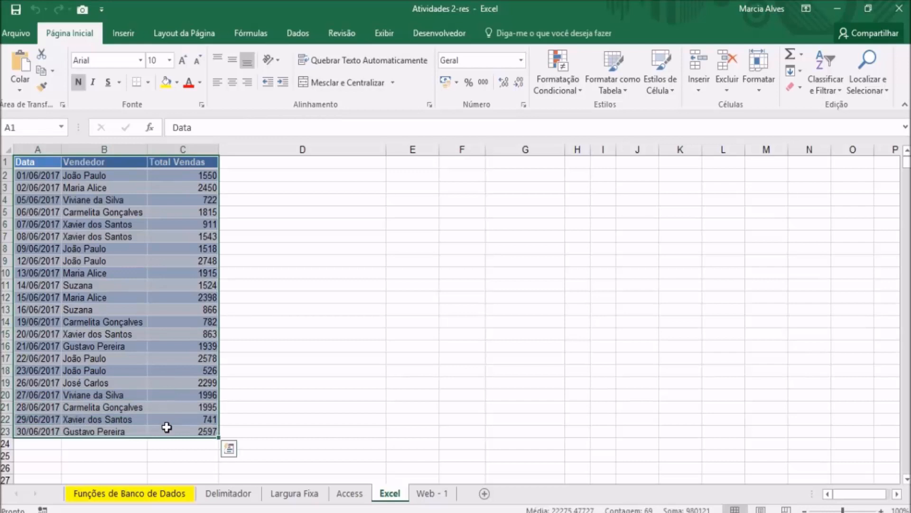
{"action": "left_click", "coordinate": [202, 404]}
{"action": "left_click", "coordinate": [359, 330]}
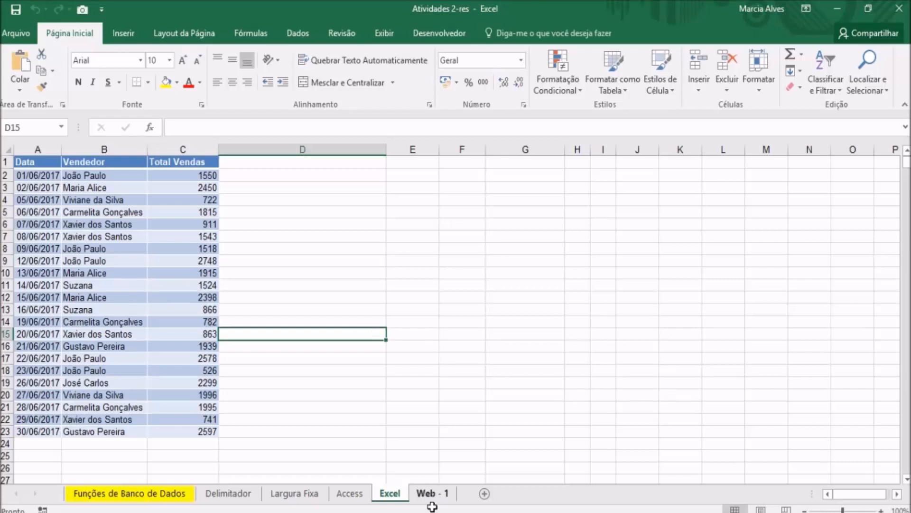
- On the Web - 1 sheet, copy the complete web address stored in cell A1 and leave that cell selected
{"action": "left_click", "coordinate": [446, 493]}
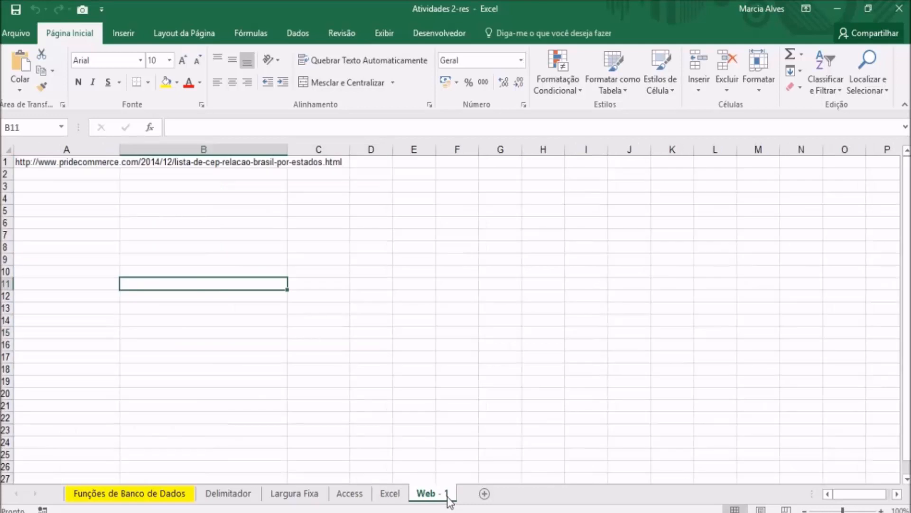
{"action": "left_click", "coordinate": [435, 429]}
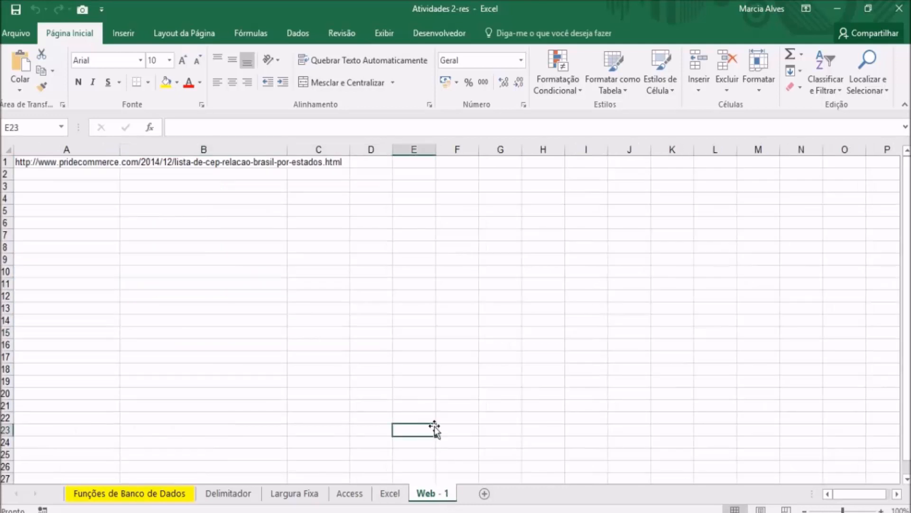
{"action": "left_click", "coordinate": [31, 163]}
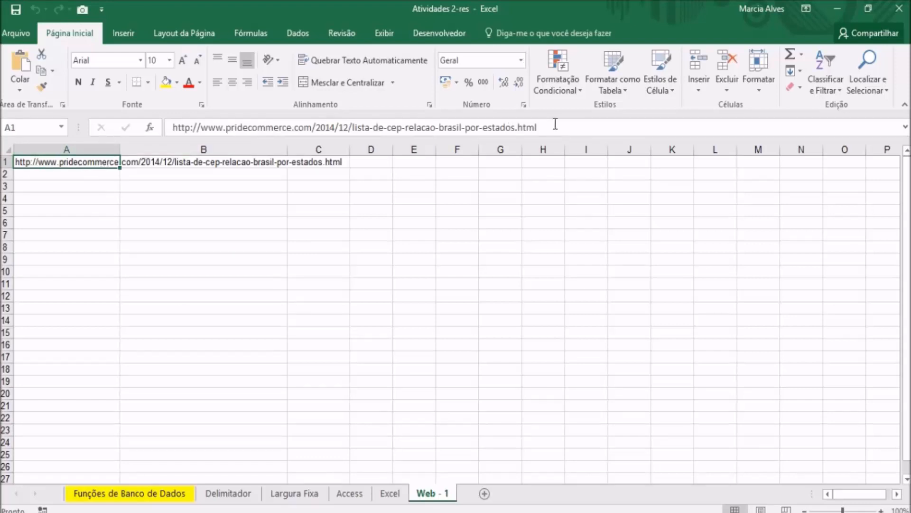
{"action": "left_click_drag", "start_coordinate": [553, 124], "coordinate": [156, 126]}
{"action": "key", "text": "ctrl+c"}
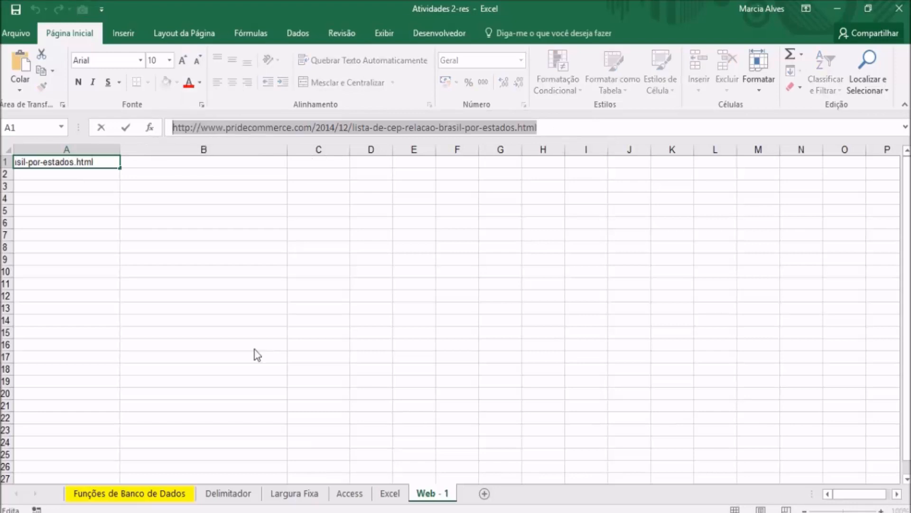
{"action": "left_click", "coordinate": [197, 321]}
{"action": "left_click", "coordinate": [83, 197]}
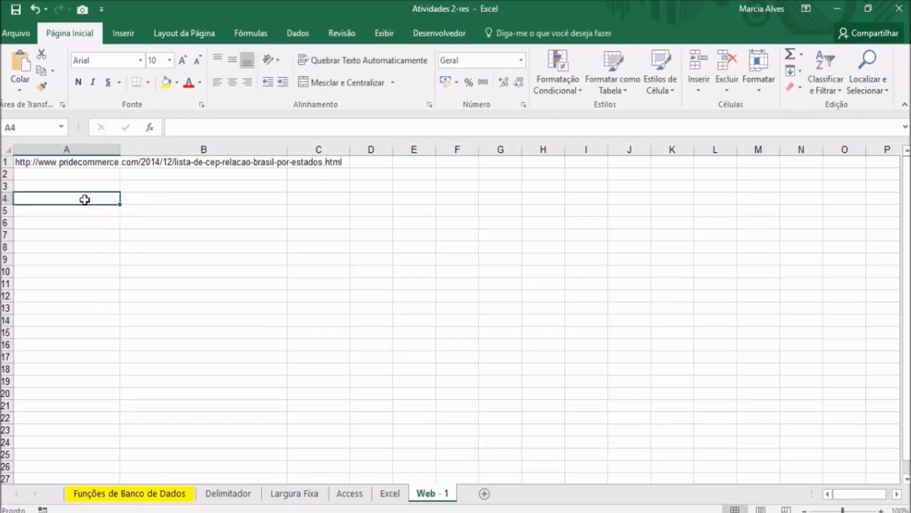
{"action": "left_click", "coordinate": [34, 163]}
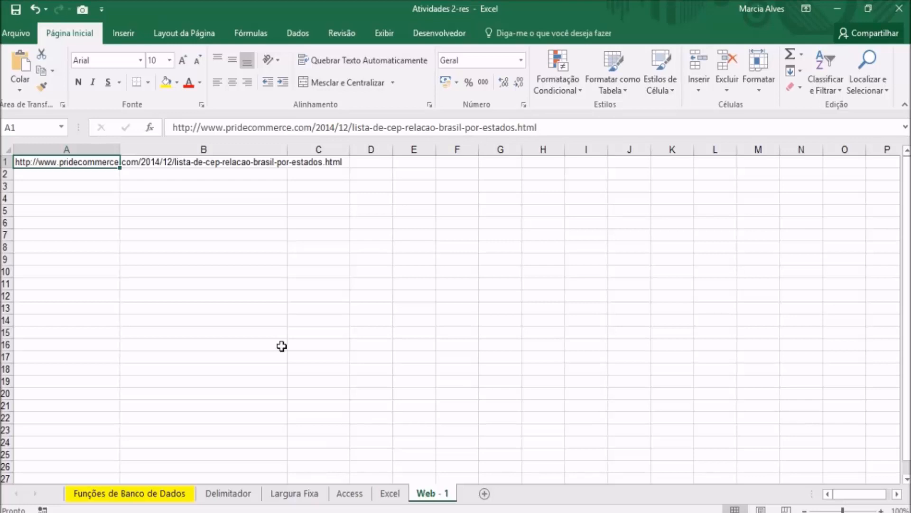
- Start a new web query for external data on the Web - 1 sheet, then reposition and widen its dialog
{"action": "left_click", "coordinate": [299, 34]}
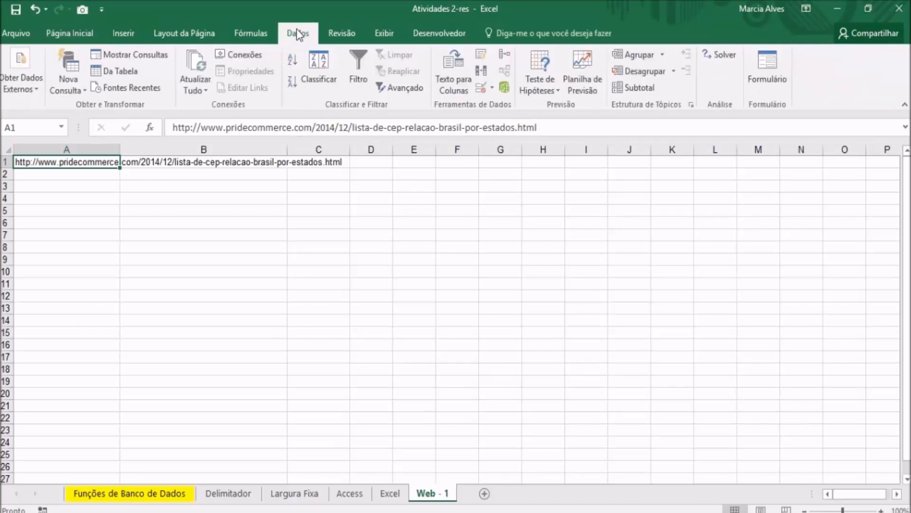
{"action": "left_click", "coordinate": [23, 88]}
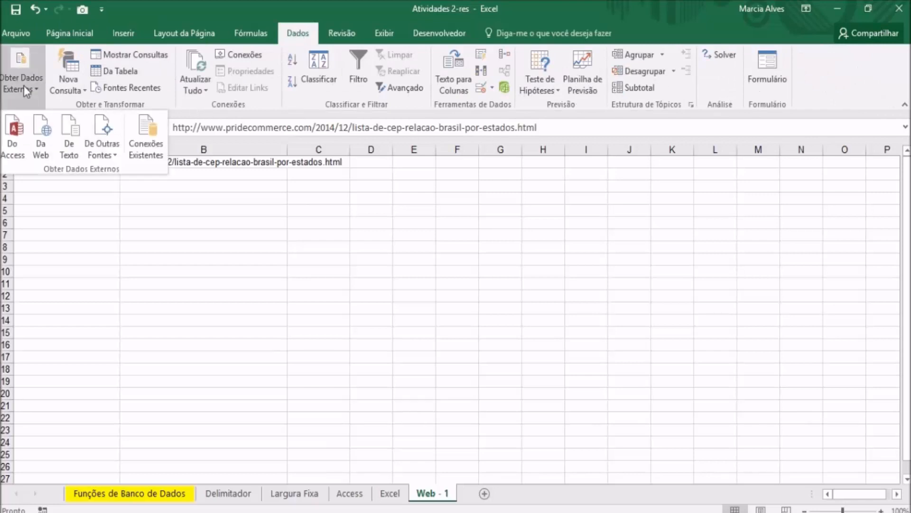
{"action": "left_click", "coordinate": [40, 132]}
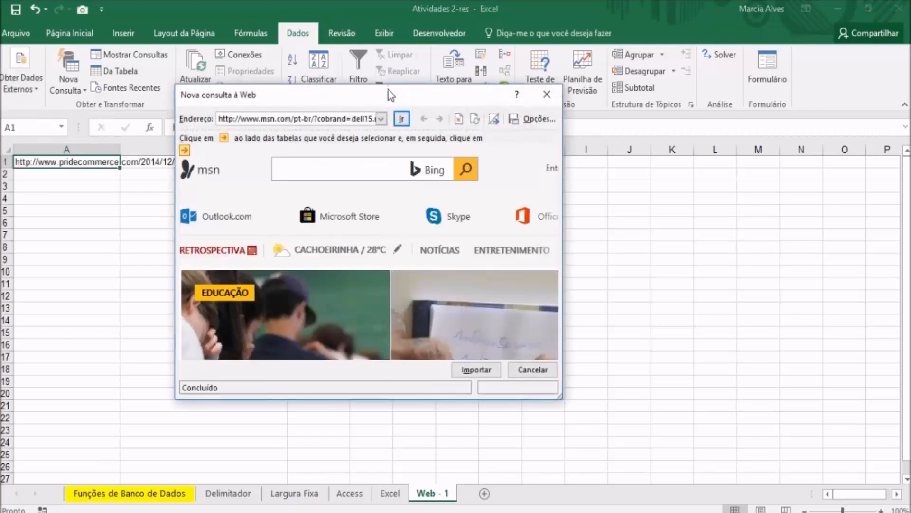
{"action": "left_click_drag", "start_coordinate": [386, 97], "coordinate": [264, 125]}
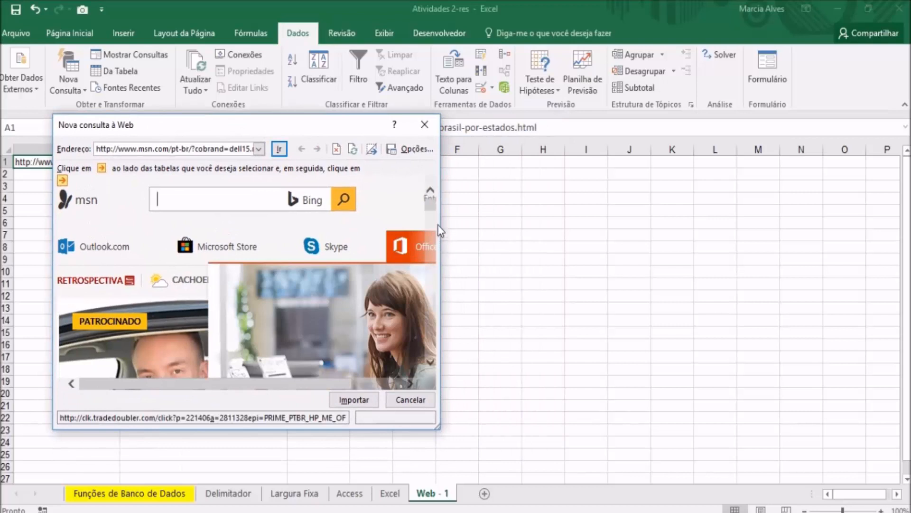
{"action": "left_click_drag", "start_coordinate": [439, 235], "coordinate": [679, 237]}
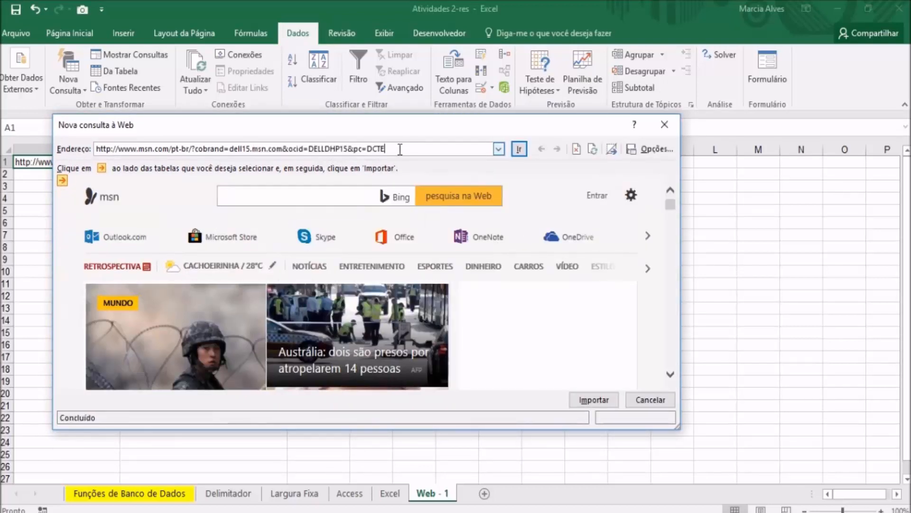
{"action": "key", "text": "BackSpace"}
{"action": "key", "text": "BackSpace"}
{"action": "key", "text": "BackSpace"}
{"action": "key", "text": "BackSpace"}
{"action": "key", "text": "BackSpace"}
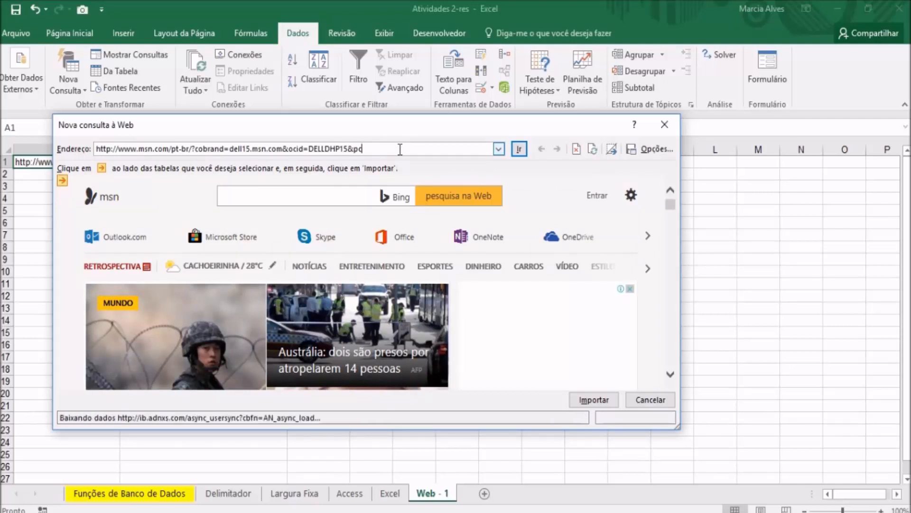
{"action": "key", "text": "BackSpace"}
{"action": "key", "text": "BackSpace"}
{"action": "key", "text": "BackSpace"}
{"action": "key", "text": "BackSpace"}
{"action": "key", "text": "BackSpace"}
{"action": "key", "text": "BackSpace"}
{"action": "key", "text": "BackSpace"}
{"action": "key", "text": "BackSpace"}
{"action": "key", "text": "BackSpace"}
{"action": "key", "text": "BackSpace"}
{"action": "key", "text": "BackSpace"}
{"action": "key", "text": "BackSpace"}
{"action": "key", "text": "BackSpace"}
{"action": "key", "text": "BackSpace"}
{"action": "key", "text": "BackSpace"}
{"action": "key", "text": "BackSpace"}
{"action": "key", "text": "BackSpace"}
{"action": "key", "text": "BackSpace"}
{"action": "key", "text": "BackSpace"}
{"action": "key", "text": "BackSpace"}
{"action": "key", "text": "BackSpace"}
{"action": "key", "text": "BackSpace"}
{"action": "key", "text": "BackSpace"}
{"action": "key", "text": "BackSpace"}
{"action": "key", "text": "BackSpace"}
{"action": "key", "text": "BackSpace"}
{"action": "key", "text": "BackSpace"}
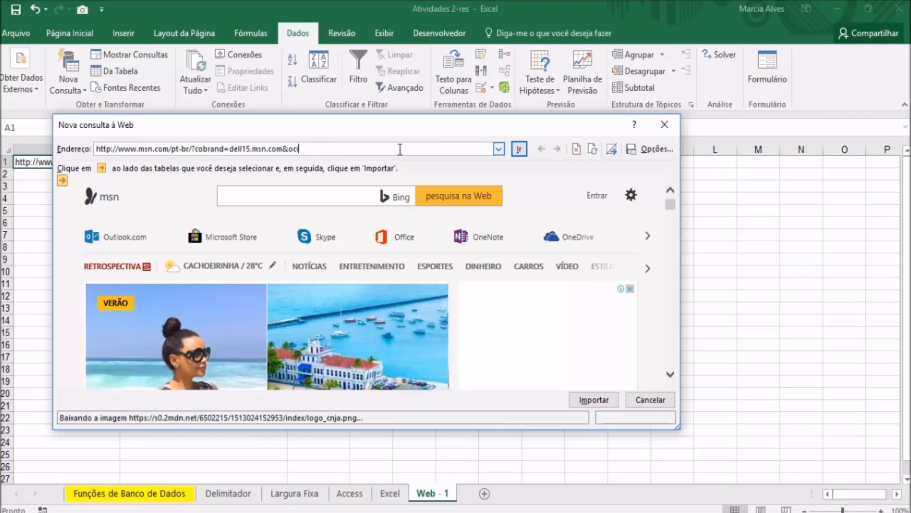
{"action": "key", "text": "BackSpace"}
{"action": "key", "text": "BackSpace"}
{"action": "key", "text": "BackSpace"}
{"action": "key", "text": "BackSpace"}
{"action": "key", "text": "BackSpace"}
{"action": "key", "text": "BackSpace"}
{"action": "key", "text": "BackSpace"}
{"action": "key", "text": "BackSpace"}
{"action": "key", "text": "BackSpace"}
{"action": "key", "text": "BackSpace"}
{"action": "key", "text": "BackSpace"}
{"action": "key", "text": "BackSpace"}
{"action": "key", "text": "BackSpace"}
{"action": "key", "text": "BackSpace"}
{"action": "key", "text": "BackSpace"}
{"action": "key", "text": "BackSpace"}
{"action": "key", "text": "BackSpace"}
{"action": "key", "text": "BackSpace"}
{"action": "key", "text": "BackSpace"}
{"action": "key", "text": "BackSpace"}
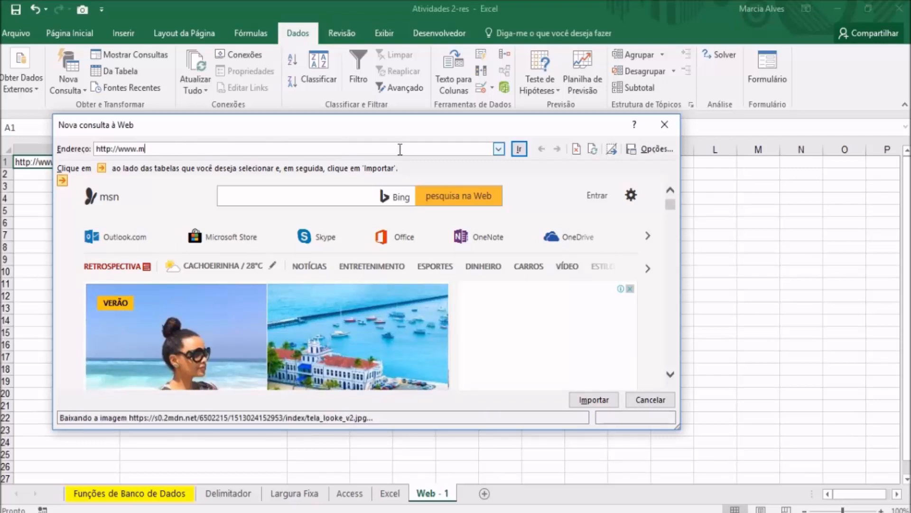
{"action": "key", "text": "BackSpace"}
{"action": "key", "text": "BackSpace"}
{"action": "key", "text": "BackSpace"}
{"action": "key", "text": "BackSpace"}
{"action": "key", "text": "BackSpace"}
{"action": "key", "text": "BackSpace"}
{"action": "key", "text": "BackSpace"}
{"action": "key", "text": "BackSpace"}
{"action": "key", "text": "BackSpace"}
{"action": "key", "text": "BackSpace"}
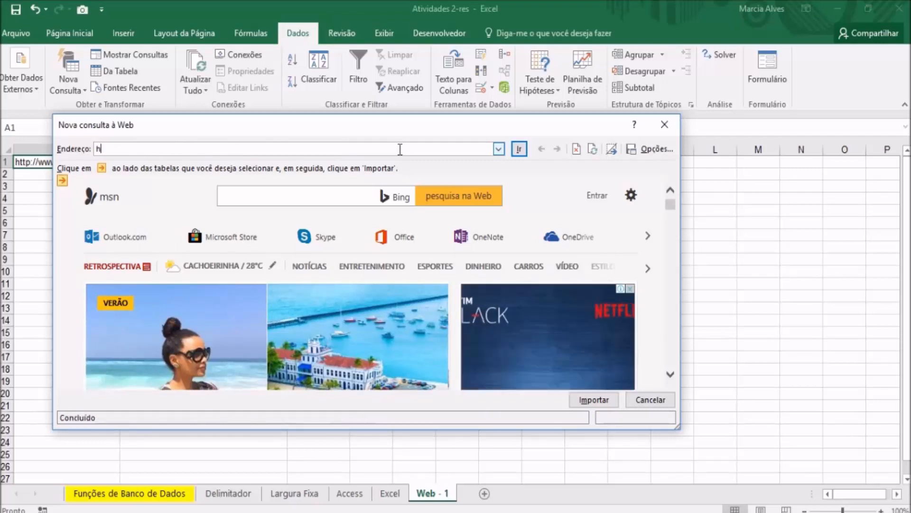
{"action": "key", "text": "ctrl+v"}
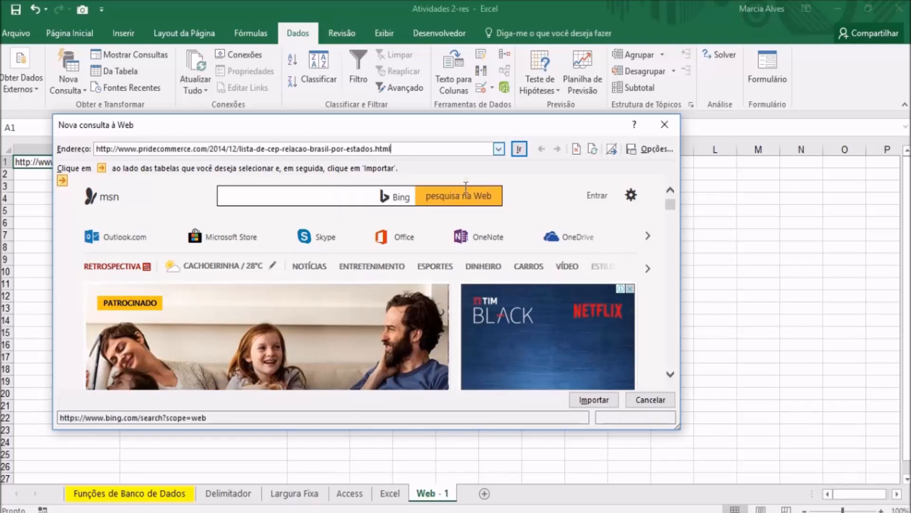
{"action": "left_click", "coordinate": [518, 149]}
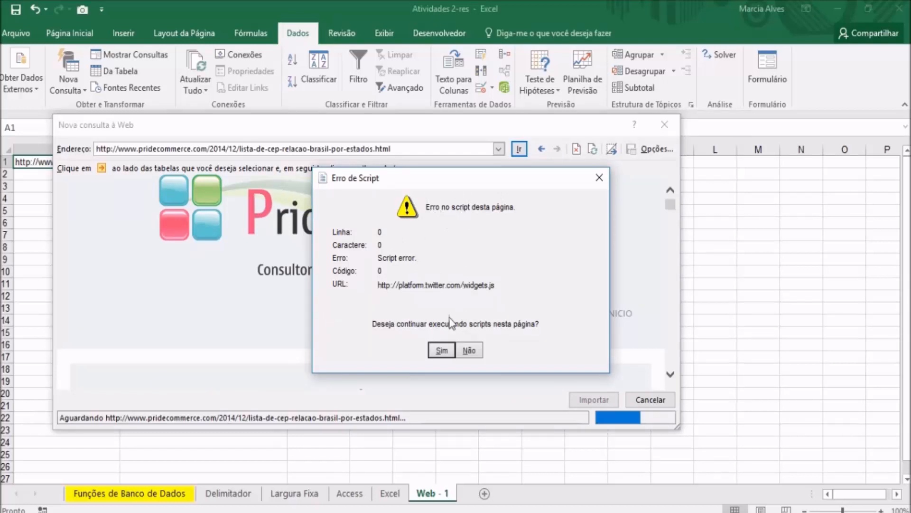
{"action": "left_click", "coordinate": [441, 352]}
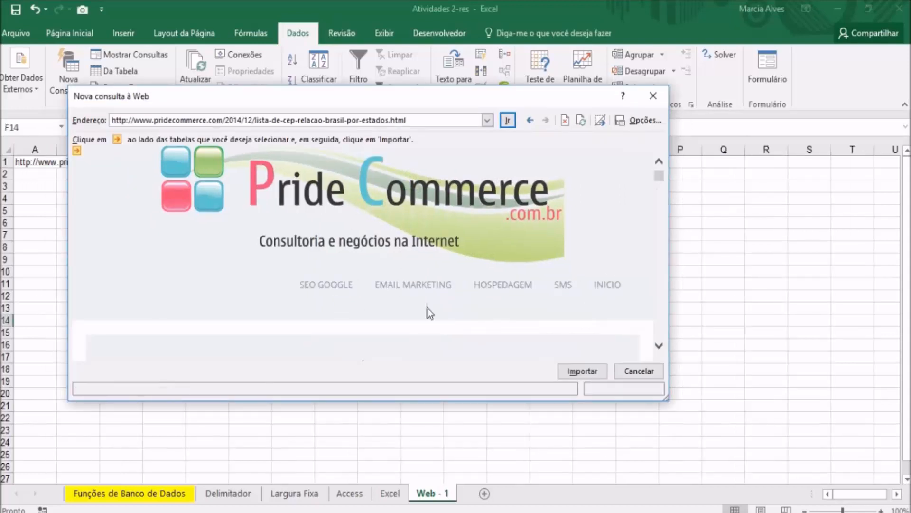
- Mark the table containing the Brazil region map and the CEP ranges by state for import from the web page
{"action": "mouse_move", "coordinate": [660, 183]}
{"action": "left_mouse_down"}
{"action": "mouse_move", "coordinate": [663, 326]}
{"action": "mouse_move", "coordinate": [663, 178]}
{"action": "left_mouse_up"}
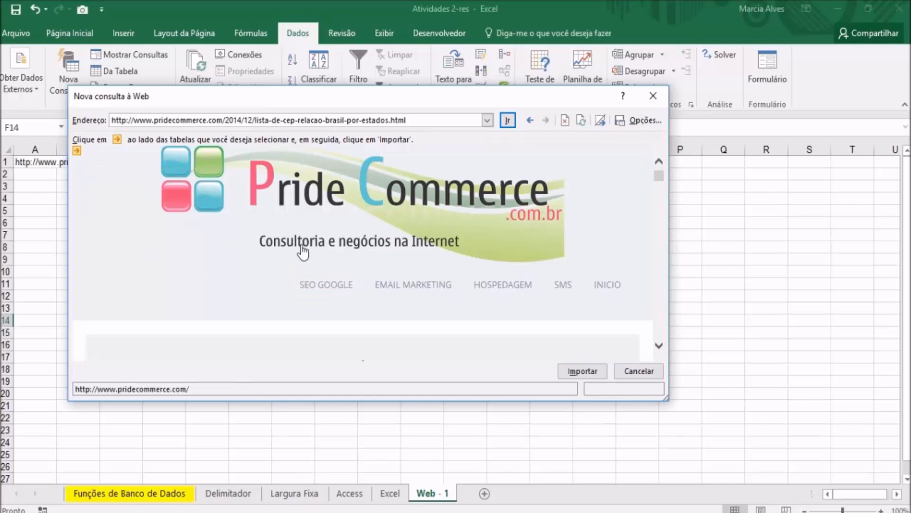
{"action": "scroll", "coordinate": [302, 251], "scroll_direction": "down", "scroll_amount": 3}
{"action": "scroll", "coordinate": [301, 247], "scroll_direction": "down", "scroll_amount": 12}
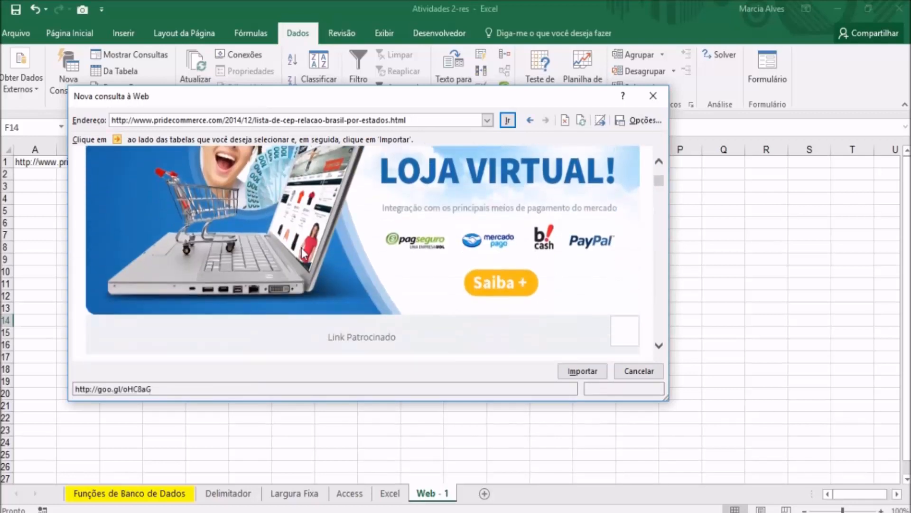
{"action": "scroll", "coordinate": [301, 247], "scroll_direction": "down", "scroll_amount": 8}
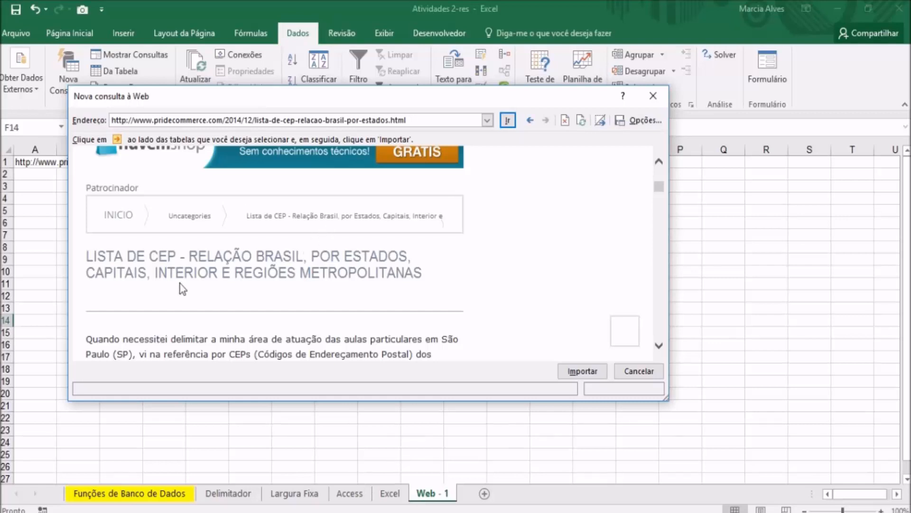
{"action": "scroll", "coordinate": [224, 253], "scroll_direction": "down", "scroll_amount": 1}
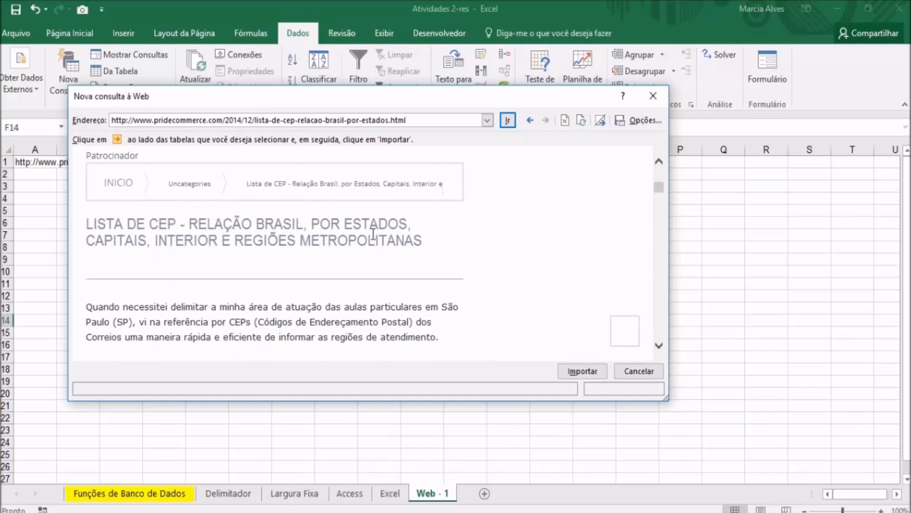
{"action": "scroll", "coordinate": [373, 235], "scroll_direction": "down", "scroll_amount": 3}
{"action": "scroll", "coordinate": [373, 235], "scroll_direction": "down", "scroll_amount": 4}
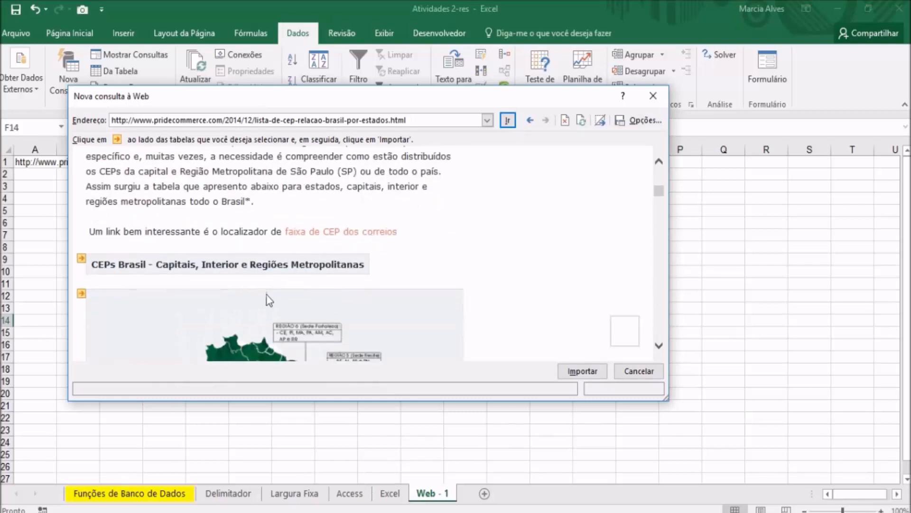
{"action": "scroll", "coordinate": [121, 286], "scroll_direction": "down", "scroll_amount": 4}
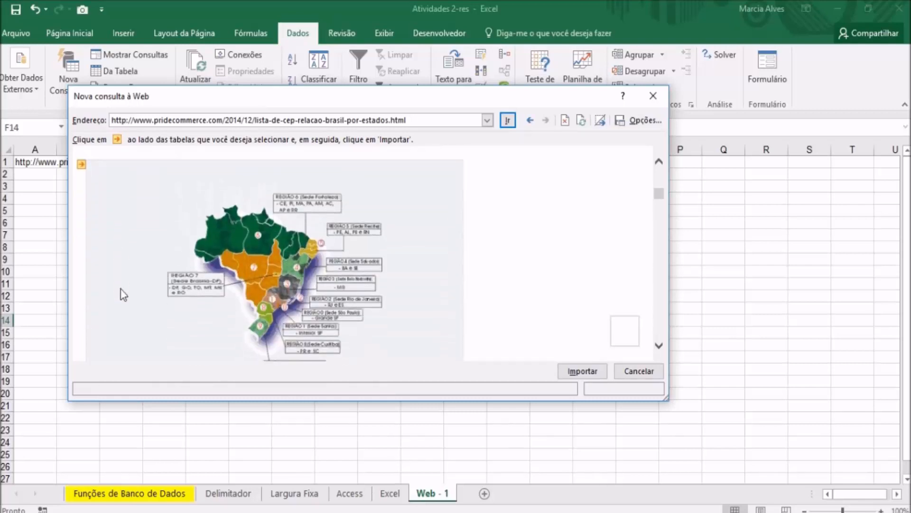
{"action": "left_click", "coordinate": [81, 164]}
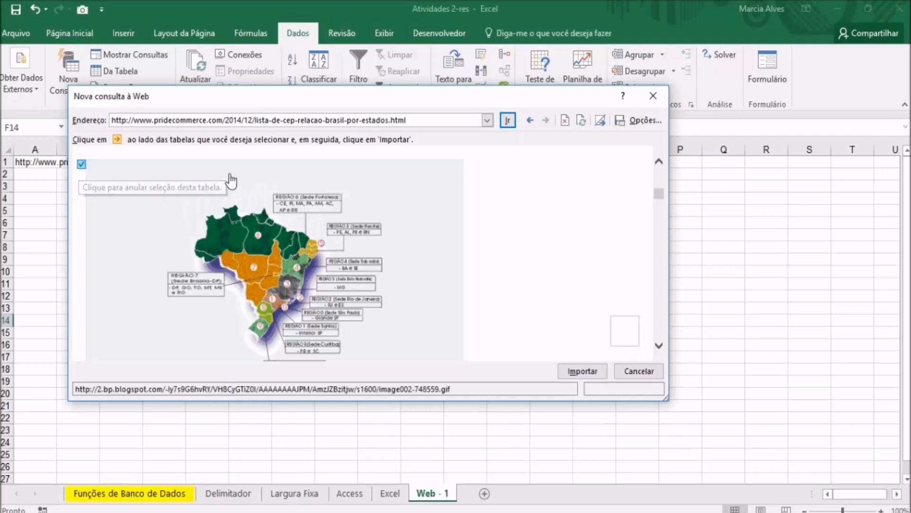
- Import the marked CEP table into the existing worksheet, starting at cell A3 of the Web - 1 sheet
{"action": "scroll", "coordinate": [508, 294], "scroll_direction": "down", "scroll_amount": 5}
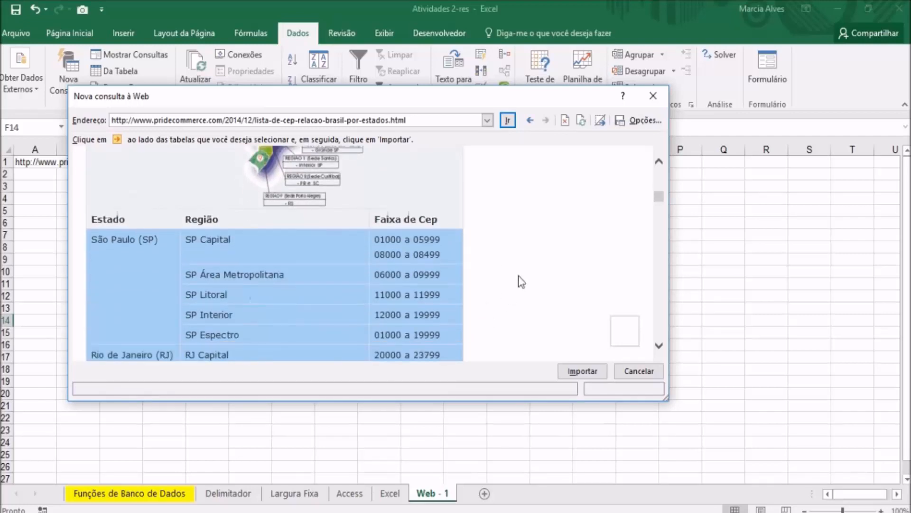
{"action": "scroll", "coordinate": [521, 282], "scroll_direction": "down", "scroll_amount": 1}
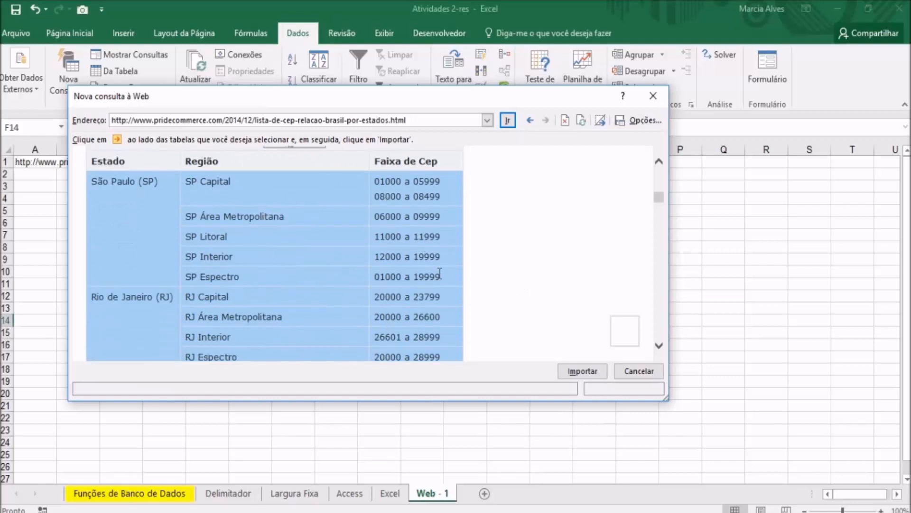
{"action": "scroll", "coordinate": [522, 233], "scroll_direction": "down", "scroll_amount": 10}
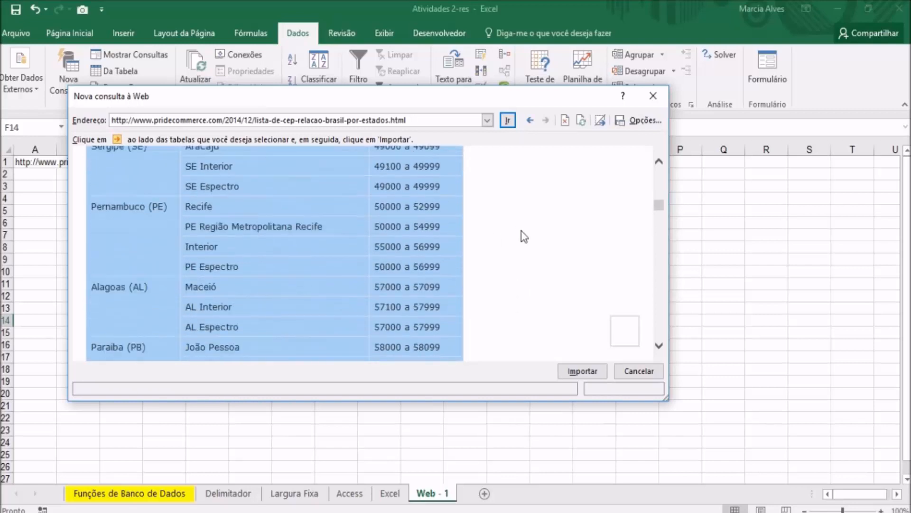
{"action": "scroll", "coordinate": [524, 236], "scroll_direction": "down", "scroll_amount": 6}
{"action": "scroll", "coordinate": [522, 232], "scroll_direction": "down", "scroll_amount": 3}
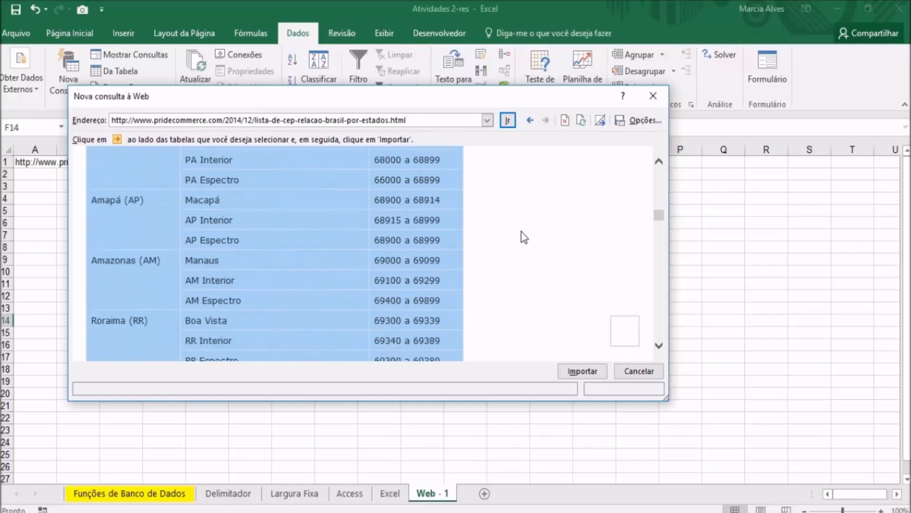
{"action": "scroll", "coordinate": [522, 232], "scroll_direction": "down", "scroll_amount": 5}
{"action": "scroll", "coordinate": [523, 237], "scroll_direction": "down", "scroll_amount": 10}
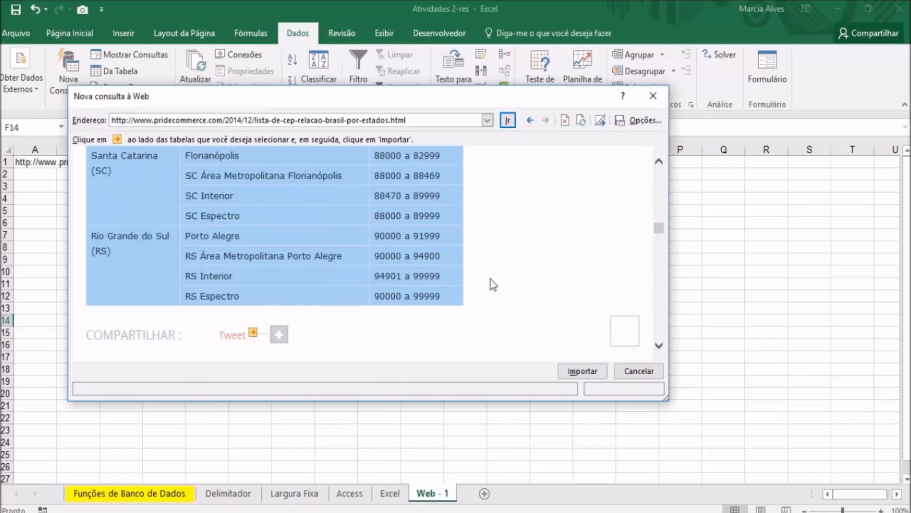
{"action": "left_click", "coordinate": [582, 371]}
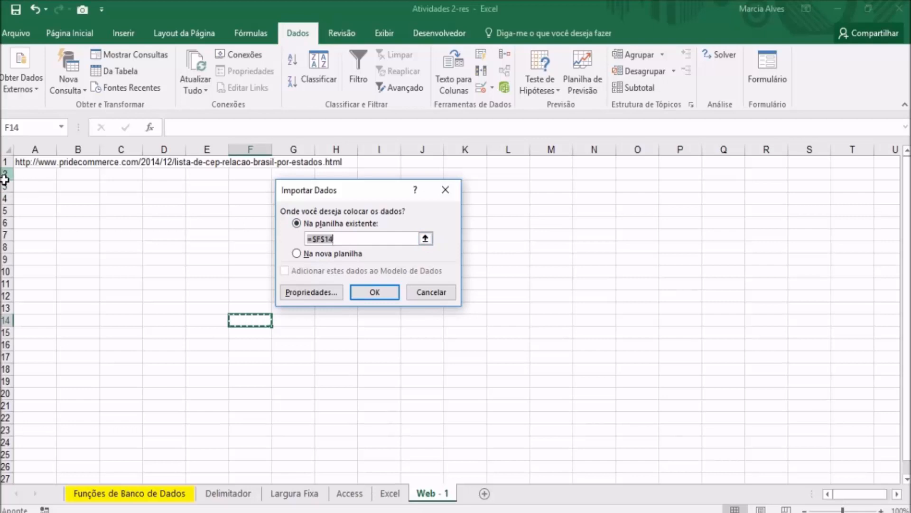
{"action": "left_click", "coordinate": [33, 187]}
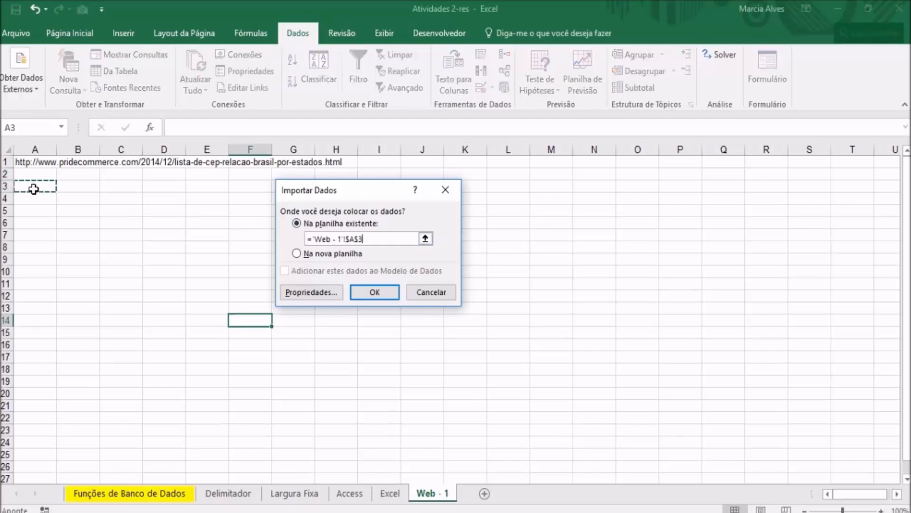
{"action": "left_click", "coordinate": [375, 292]}
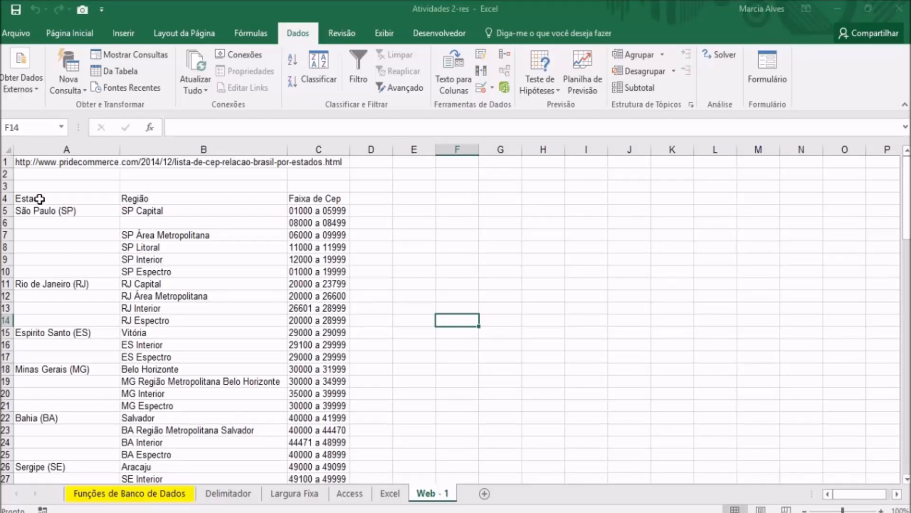
- Review the imported Estado, Região and Faixa de Cep data through to its last rows
{"action": "left_click_drag", "start_coordinate": [40, 199], "coordinate": [333, 462]}
{"action": "scroll", "coordinate": [353, 446], "scroll_direction": "down", "scroll_amount": 20}
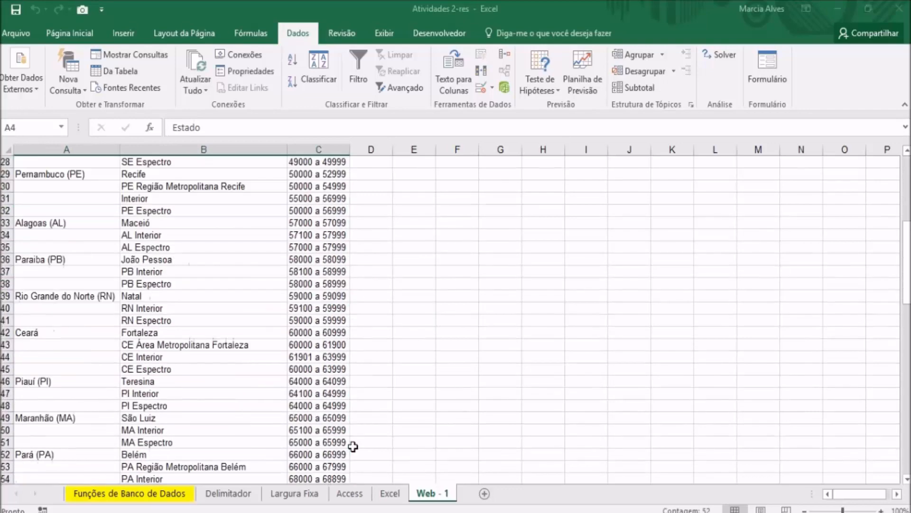
{"action": "scroll", "coordinate": [354, 447], "scroll_direction": "down", "scroll_amount": 9}
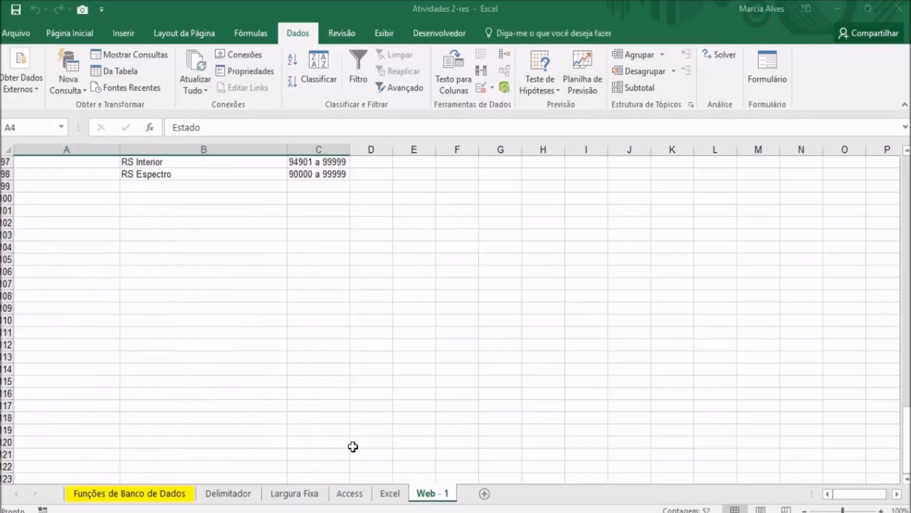
{"action": "left_click", "coordinate": [354, 445]}
{"action": "scroll", "coordinate": [340, 401], "scroll_direction": "up", "scroll_amount": 8}
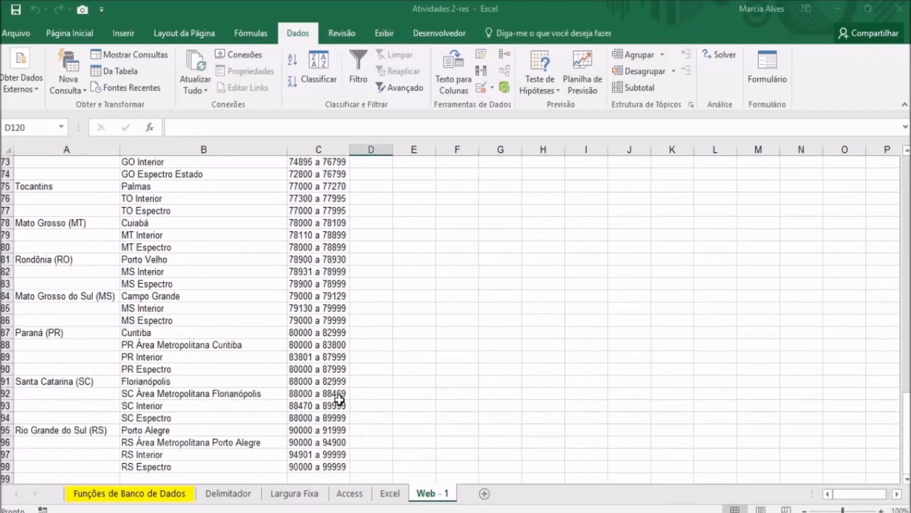
{"action": "left_click", "coordinate": [299, 437]}
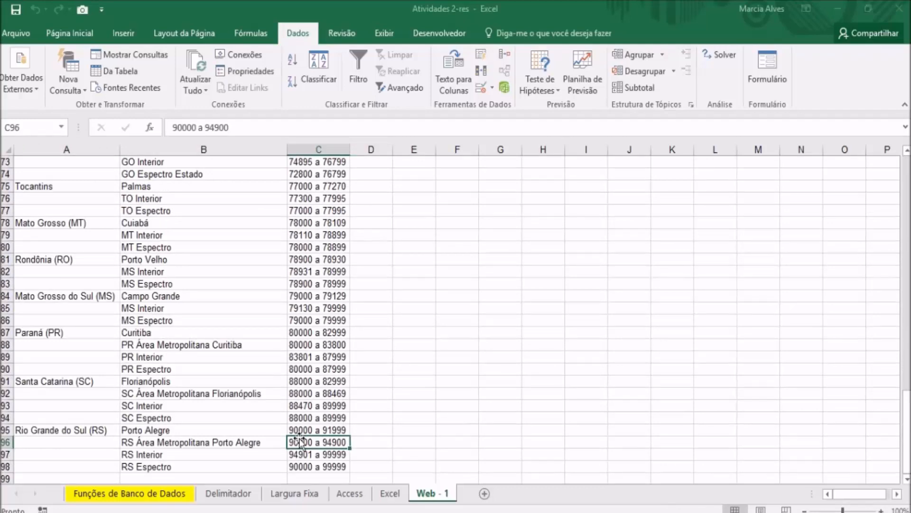